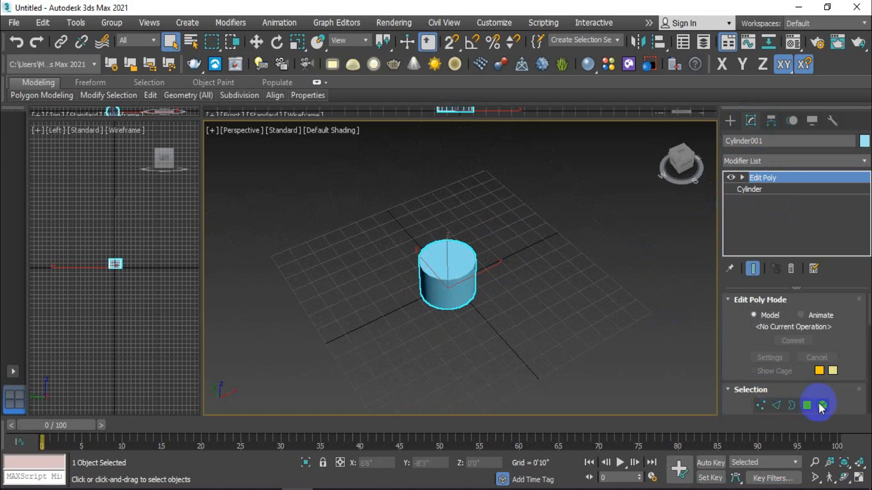
In polygon mode, select the cylinder's top cap and delete it to open the inside
{"action": "left_click", "coordinate": [807, 404]}
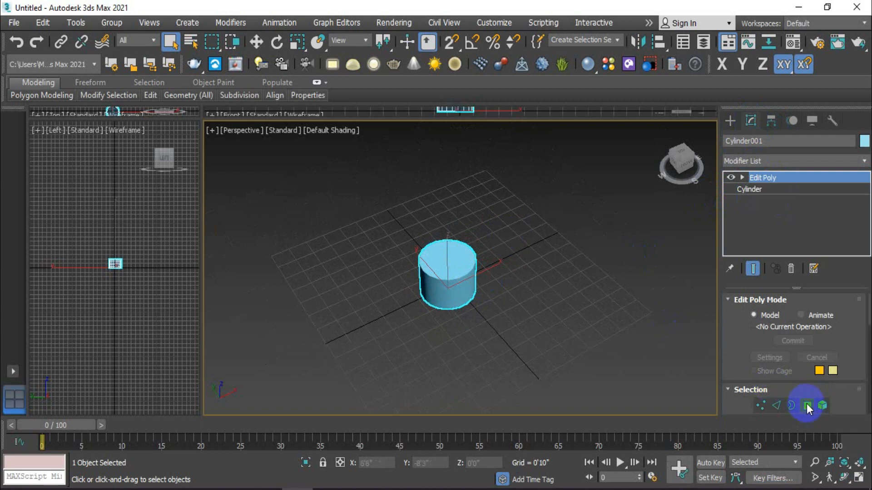
{"action": "scroll", "coordinate": [806, 402], "scroll_direction": "down", "scroll_amount": 1}
{"action": "left_click", "coordinate": [452, 259]}
{"action": "scroll", "coordinate": [452, 261], "scroll_direction": "up", "scroll_amount": 4}
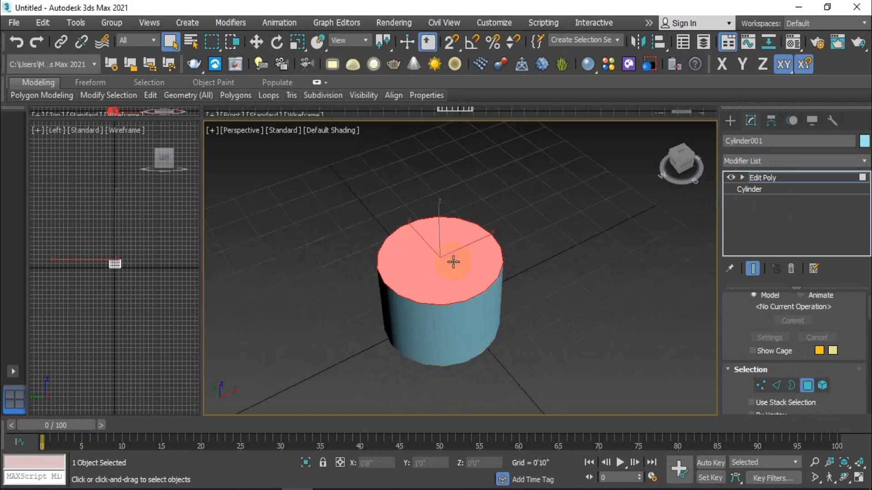
{"action": "key", "text": "Delete"}
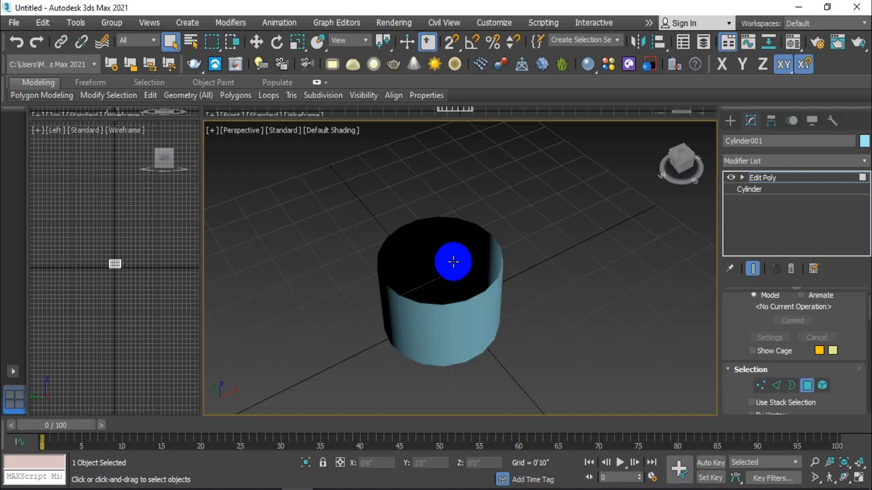
{"action": "scroll", "coordinate": [462, 219], "scroll_direction": "up", "scroll_amount": 2}
{"action": "scroll", "coordinate": [463, 220], "scroll_direction": "down", "scroll_amount": 2}
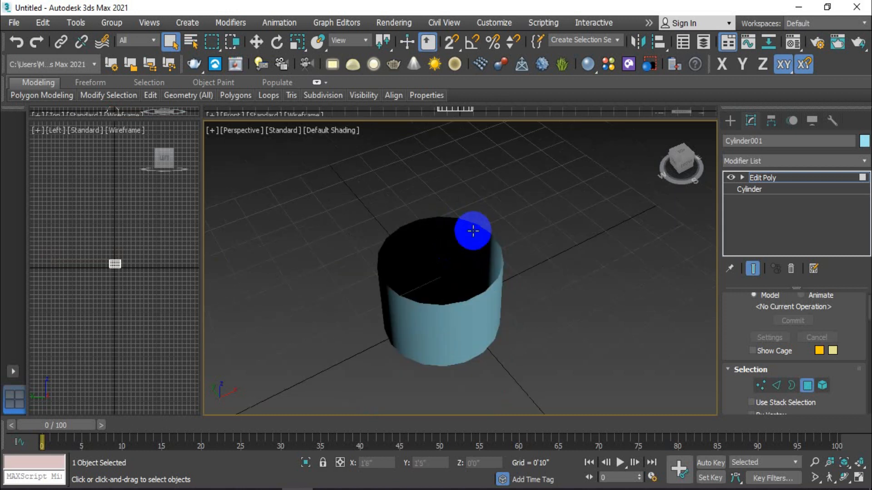
{"action": "scroll", "coordinate": [460, 301], "scroll_direction": "up", "scroll_amount": 2}
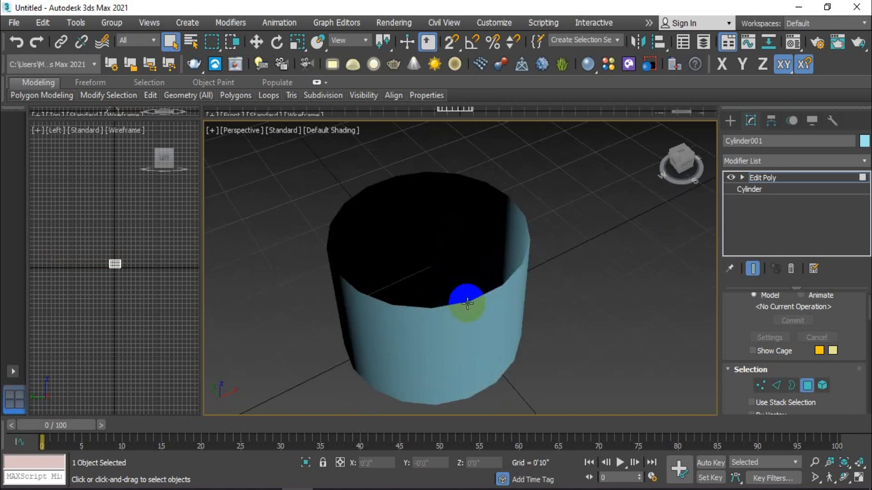
{"action": "scroll", "coordinate": [512, 271], "scroll_direction": "up", "scroll_amount": 2}
{"action": "scroll", "coordinate": [515, 274], "scroll_direction": "down", "scroll_amount": 2}
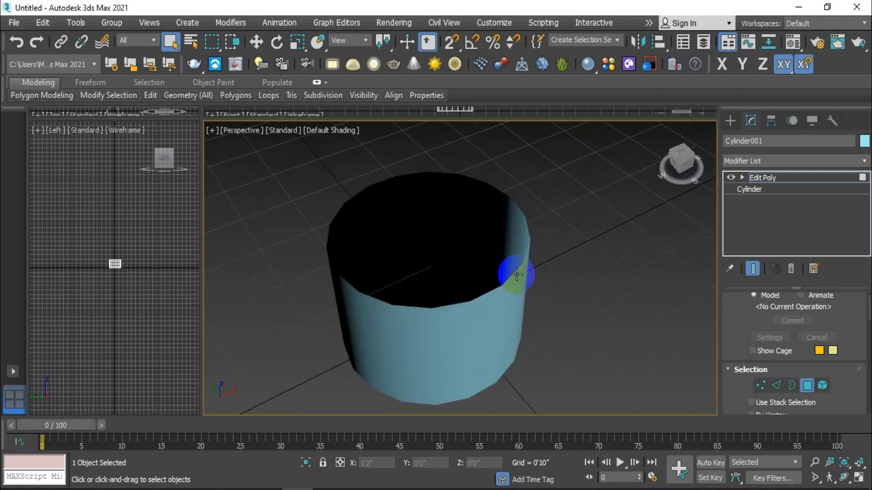
{"action": "middle_click_drag", "start_coordinate": [511, 276], "coordinate": [531, 266], "text": "alt"}
{"action": "scroll", "coordinate": [523, 282], "scroll_direction": "up", "scroll_amount": 2}
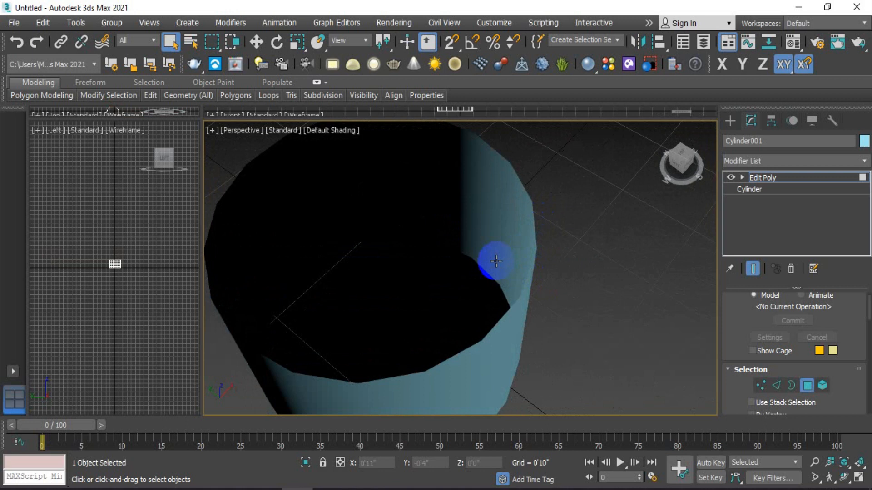
Restore the deleted top cap of the cylinder and delete it again
{"action": "left_click", "coordinate": [495, 260]}
{"action": "middle_click_drag", "start_coordinate": [479, 283], "coordinate": [485, 243], "text": "alt"}
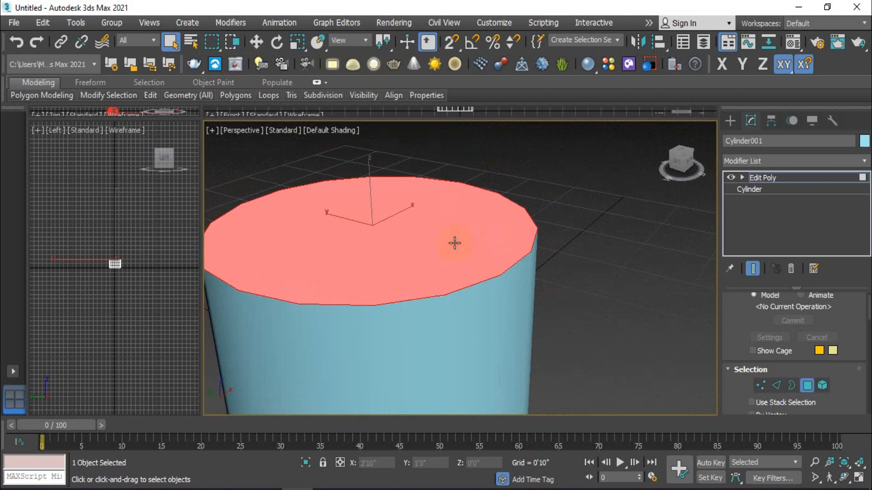
{"action": "key", "text": "Delete"}
{"action": "scroll", "coordinate": [455, 242], "scroll_direction": "down", "scroll_amount": 3}
{"action": "middle_click_drag", "start_coordinate": [455, 244], "coordinate": [469, 270], "text": "alt"}
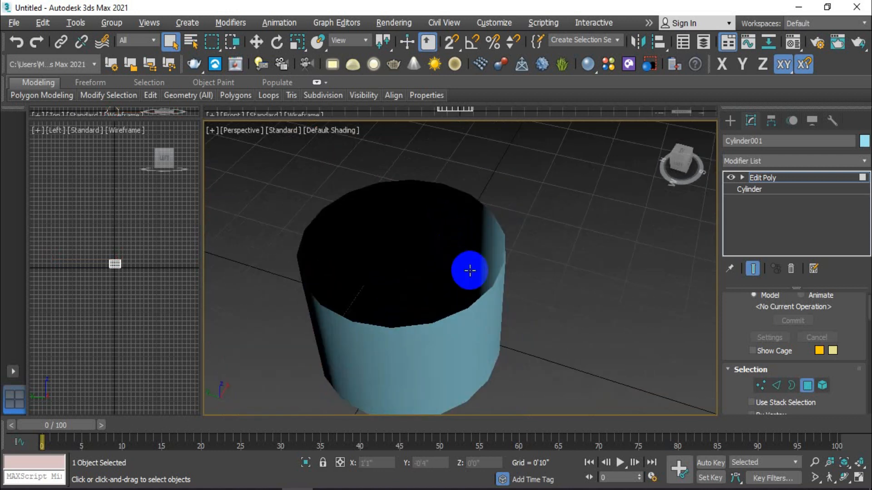
Examine the open rim and the inner walls of the cylinder from several angles
{"action": "scroll", "coordinate": [506, 241], "scroll_direction": "up", "scroll_amount": 3}
{"action": "scroll", "coordinate": [500, 221], "scroll_direction": "down", "scroll_amount": 3}
{"action": "middle_click_drag", "start_coordinate": [488, 202], "coordinate": [499, 253], "text": "alt"}
{"action": "scroll", "coordinate": [502, 239], "scroll_direction": "up", "scroll_amount": 3}
{"action": "scroll", "coordinate": [503, 238], "scroll_direction": "down", "scroll_amount": 3}
{"action": "scroll", "coordinate": [503, 259], "scroll_direction": "up", "scroll_amount": 2}
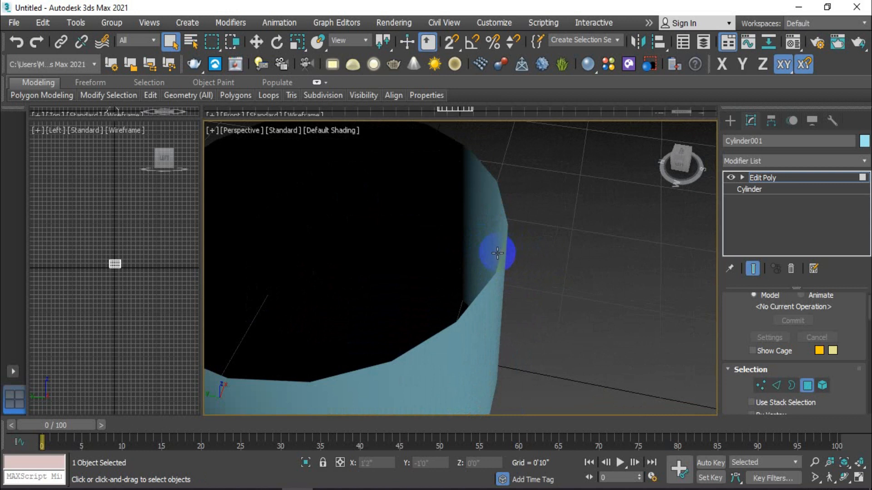
{"action": "scroll", "coordinate": [498, 253], "scroll_direction": "down", "scroll_amount": 3}
{"action": "middle_click_drag", "start_coordinate": [513, 257], "coordinate": [525, 285], "text": "alt"}
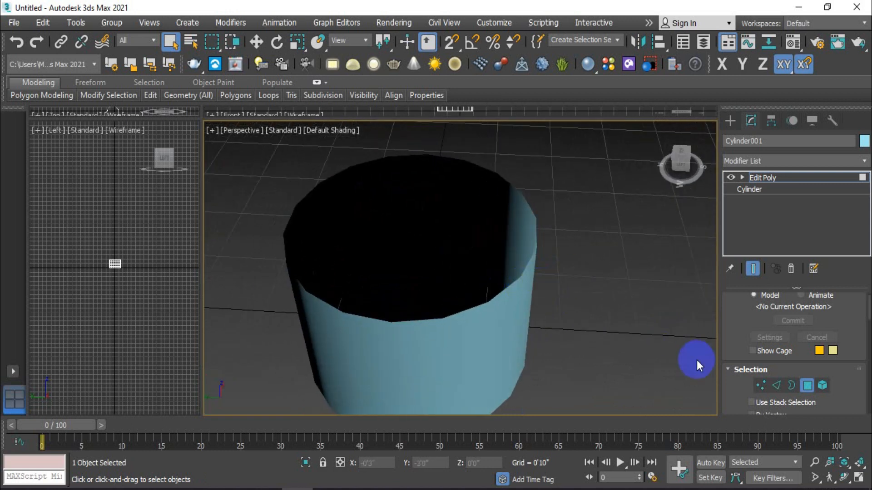
Switch to border mode and select the open border around the cylinder's top rim
{"action": "left_click", "coordinate": [791, 386]}
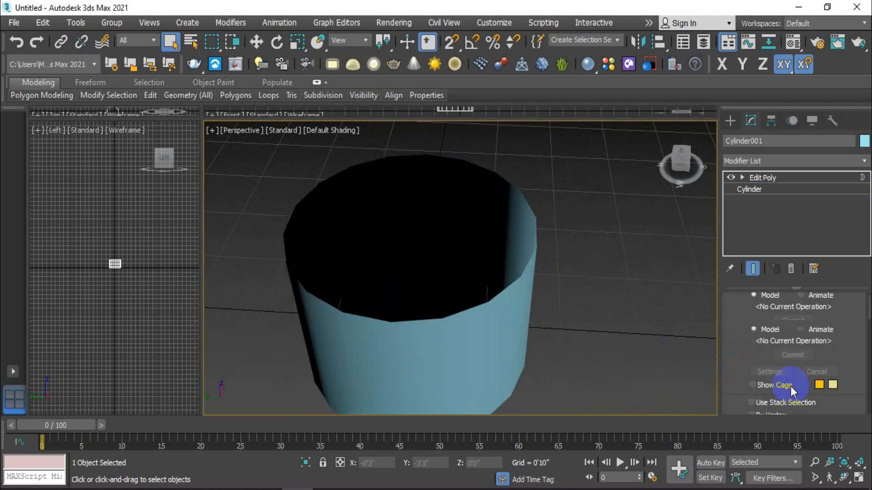
{"action": "scroll", "coordinate": [526, 265], "scroll_direction": "up", "scroll_amount": 2}
{"action": "left_click", "coordinate": [532, 262]}
{"action": "scroll", "coordinate": [531, 261], "scroll_direction": "down", "scroll_amount": 3}
{"action": "mouse_move", "coordinate": [544, 259]}
{"action": "middle_mouse_down", "text": "alt"}
{"action": "mouse_move", "coordinate": [530, 208]}
{"action": "mouse_move", "coordinate": [543, 248]}
{"action": "middle_mouse_up", "text": "alt"}
{"action": "scroll", "coordinate": [532, 246], "scroll_direction": "up", "scroll_amount": 2}
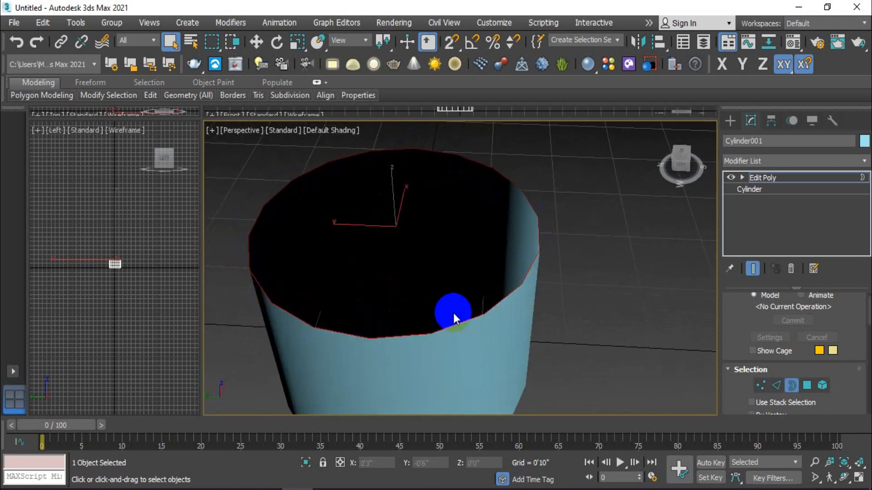
{"action": "scroll", "coordinate": [565, 268], "scroll_direction": "down", "scroll_amount": 3}
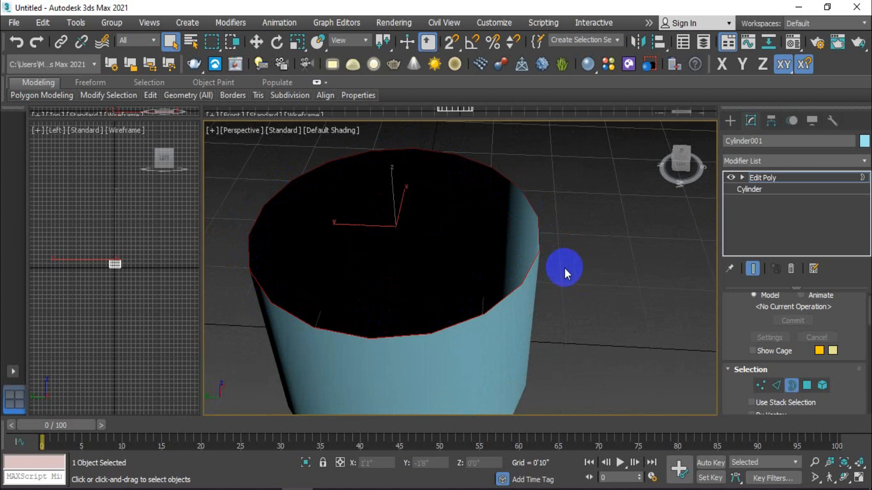
{"action": "mouse_move", "coordinate": [544, 280]}
{"action": "middle_mouse_down", "text": "alt"}
{"action": "mouse_move", "coordinate": [544, 291]}
{"action": "mouse_move", "coordinate": [549, 266]}
{"action": "mouse_move", "coordinate": [547, 277]}
{"action": "middle_mouse_up", "text": "alt"}
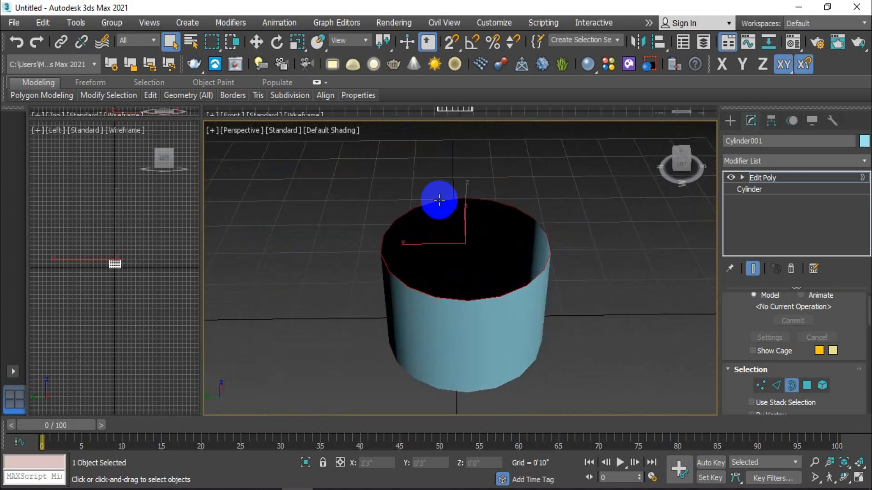
Move the selected top border up along the Z axis to about 2'3", making the cylinder taller
{"action": "left_click", "coordinate": [257, 42]}
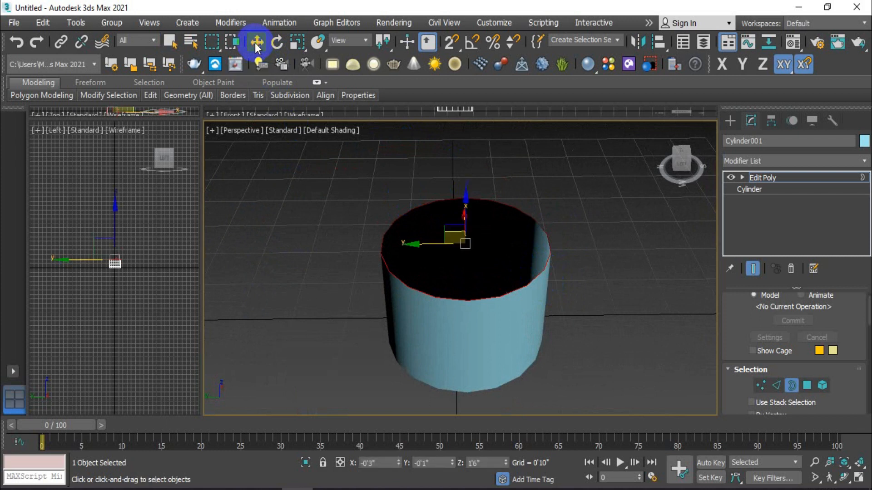
{"action": "left_click_drag", "start_coordinate": [473, 205], "coordinate": [466, 140]}
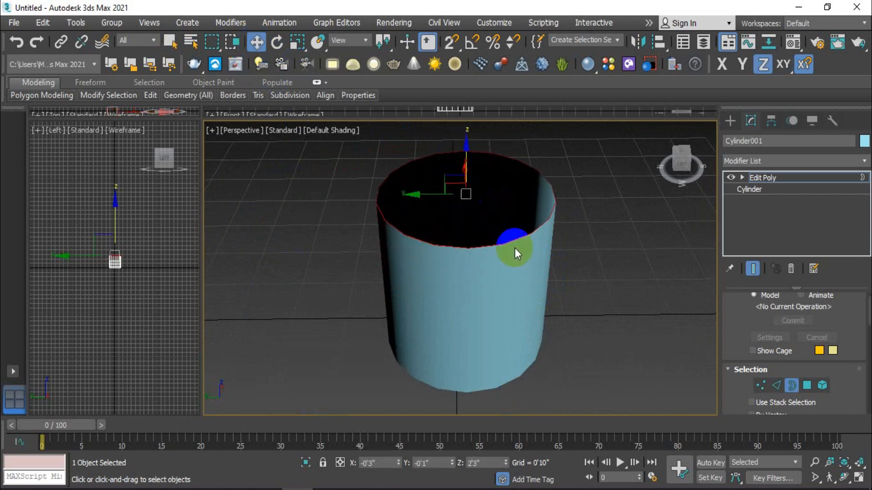
{"action": "scroll", "coordinate": [515, 250], "scroll_direction": "down", "scroll_amount": 3}
{"action": "mouse_move", "coordinate": [526, 279]}
{"action": "middle_mouse_down", "text": "alt"}
{"action": "mouse_move", "coordinate": [537, 202]}
{"action": "mouse_move", "coordinate": [529, 263]}
{"action": "middle_mouse_up", "text": "alt"}
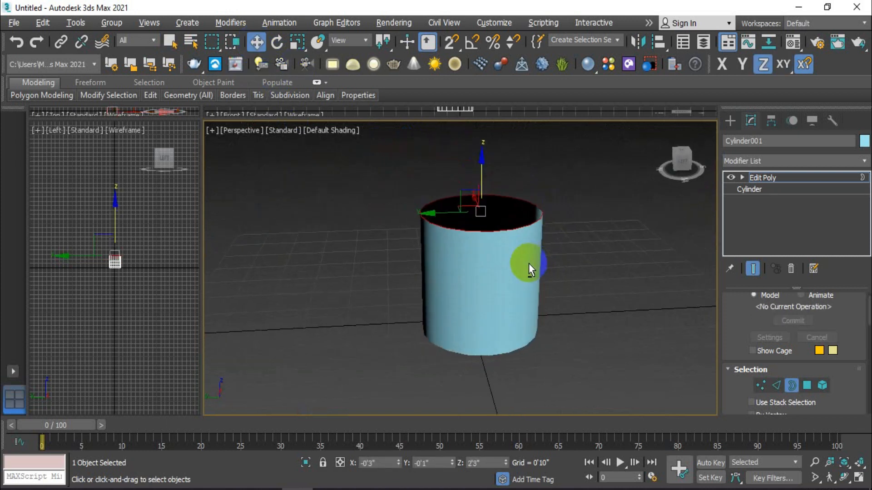
{"action": "scroll", "coordinate": [520, 251], "scroll_direction": "up", "scroll_amount": 2}
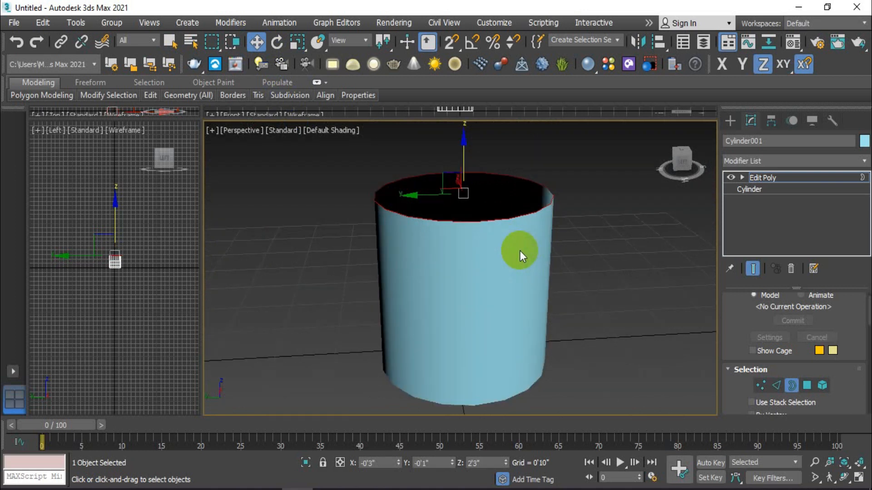
Turn on edged faces in the Perspective viewport and inspect the cylinder's wall segments
{"action": "key", "text": "F4"}
{"action": "scroll", "coordinate": [471, 313], "scroll_direction": "up", "scroll_amount": 2}
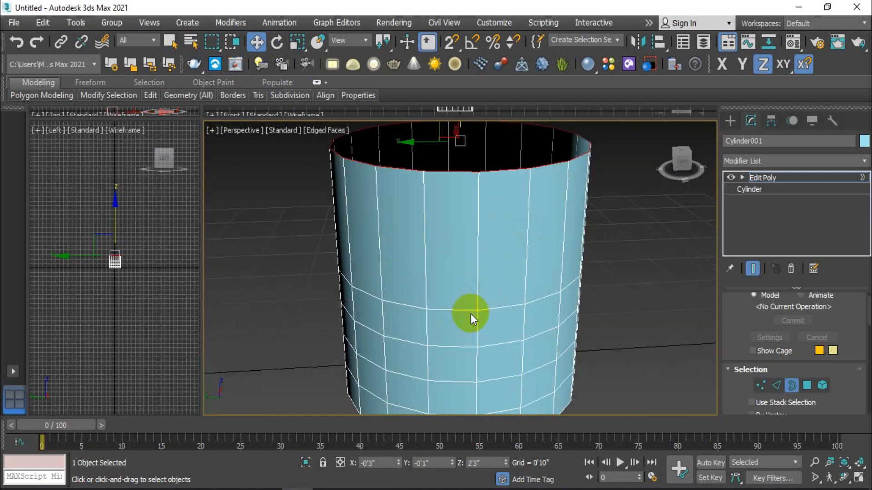
{"action": "scroll", "coordinate": [470, 314], "scroll_direction": "down", "scroll_amount": 2}
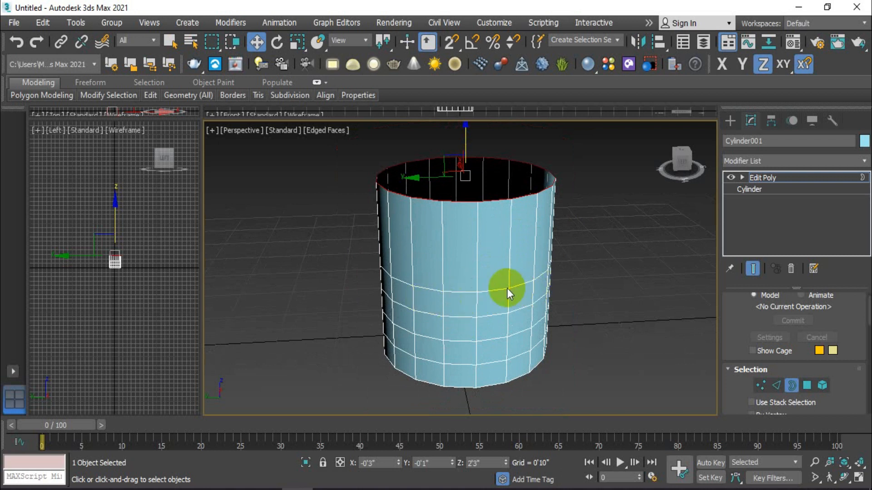
{"action": "scroll", "coordinate": [471, 200], "scroll_direction": "down", "scroll_amount": 3}
Adjust the height of the top border along the Z axis to about 2'1"
{"action": "middle_click_drag", "start_coordinate": [478, 230], "coordinate": [476, 261]}
{"action": "mouse_move", "coordinate": [470, 177]}
{"action": "left_mouse_down"}
{"action": "mouse_move", "coordinate": [471, 138]}
{"action": "mouse_move", "coordinate": [467, 214]}
{"action": "mouse_move", "coordinate": [465, 148]}
{"action": "mouse_move", "coordinate": [471, 193]}
{"action": "left_mouse_up"}
{"action": "left_click", "coordinate": [767, 386]}
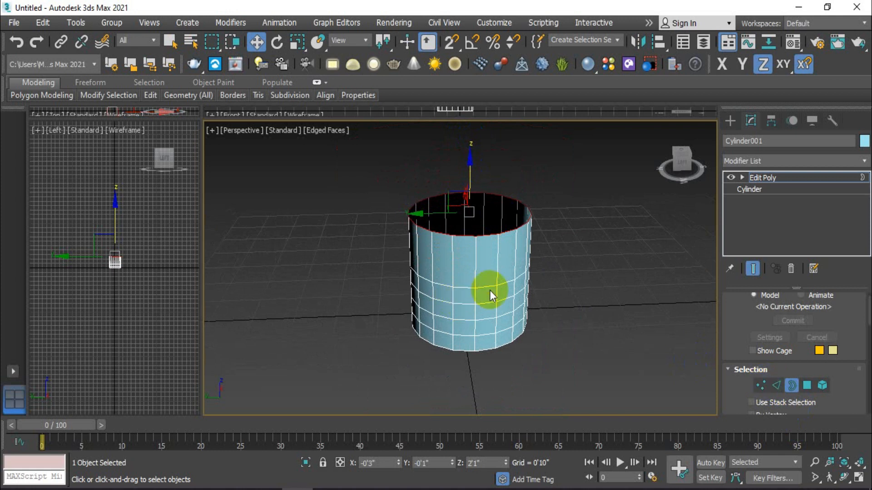
{"action": "middle_click_drag", "start_coordinate": [489, 295], "coordinate": [502, 308]}
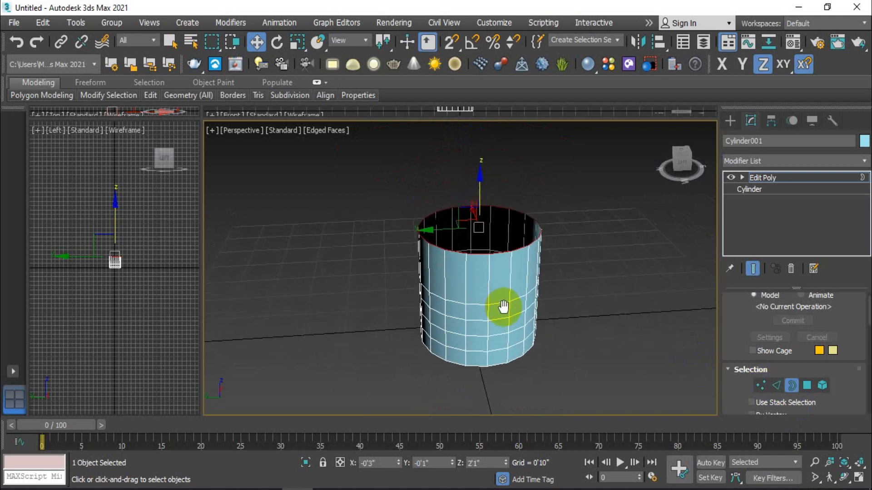
Scale the top border outward and inward uniformly, finishing slightly wider than the cylinder's base
{"action": "left_click", "coordinate": [296, 39]}
{"action": "middle_click_drag", "start_coordinate": [476, 230], "coordinate": [470, 228], "text": "alt"}
{"action": "left_click_drag", "start_coordinate": [471, 228], "coordinate": [478, 197]}
{"action": "middle_click_drag", "start_coordinate": [478, 196], "coordinate": [510, 272], "text": "alt"}
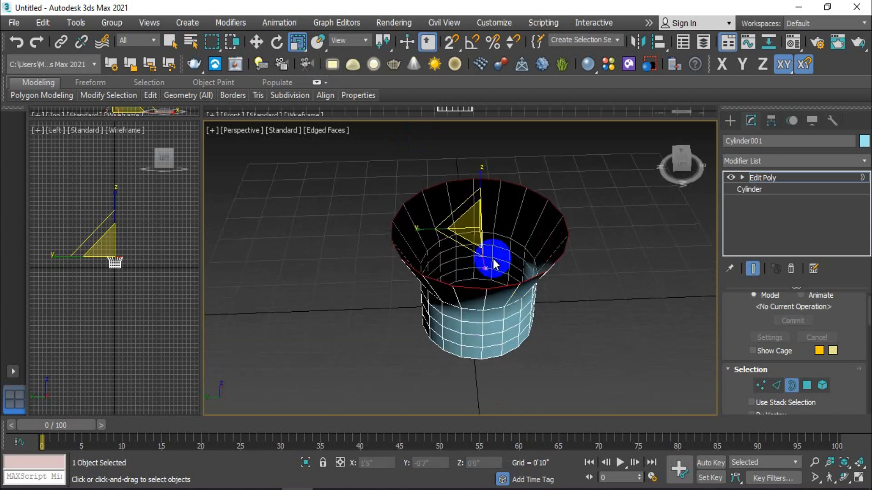
{"action": "left_click_drag", "start_coordinate": [467, 218], "coordinate": [481, 289]}
{"action": "middle_click_drag", "start_coordinate": [510, 308], "coordinate": [485, 223], "text": "alt"}
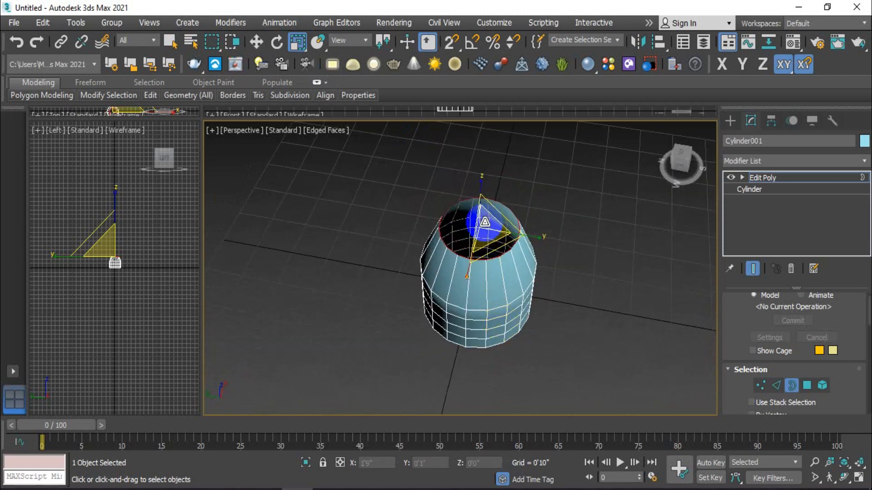
{"action": "left_click_drag", "start_coordinate": [488, 229], "coordinate": [474, 189]}
{"action": "middle_click_drag", "start_coordinate": [487, 228], "coordinate": [510, 233], "text": "alt"}
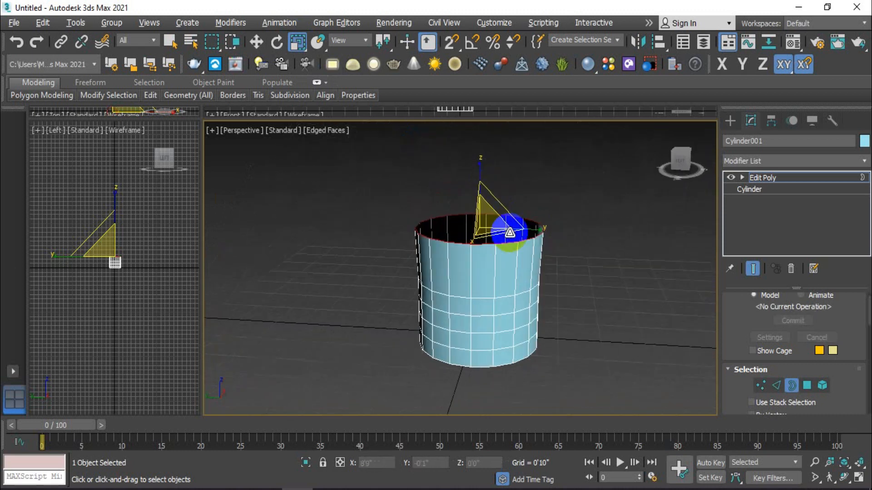
Rotate the top border about the X and Y axes, bring it back to level and leave the Rotate tool
{"action": "left_click", "coordinate": [278, 42]}
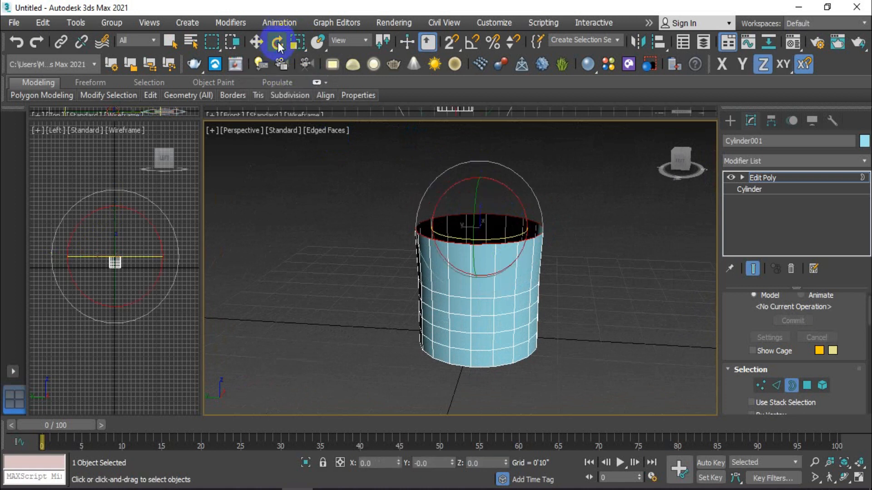
{"action": "middle_click_drag", "start_coordinate": [485, 191], "coordinate": [483, 227], "text": "alt"}
{"action": "left_click_drag", "start_coordinate": [491, 192], "coordinate": [539, 233]}
{"action": "middle_click_drag", "start_coordinate": [539, 232], "coordinate": [541, 196], "text": "alt"}
{"action": "left_click_drag", "start_coordinate": [510, 191], "coordinate": [420, 171]}
{"action": "middle_click_drag", "start_coordinate": [420, 171], "coordinate": [510, 175], "text": "alt"}
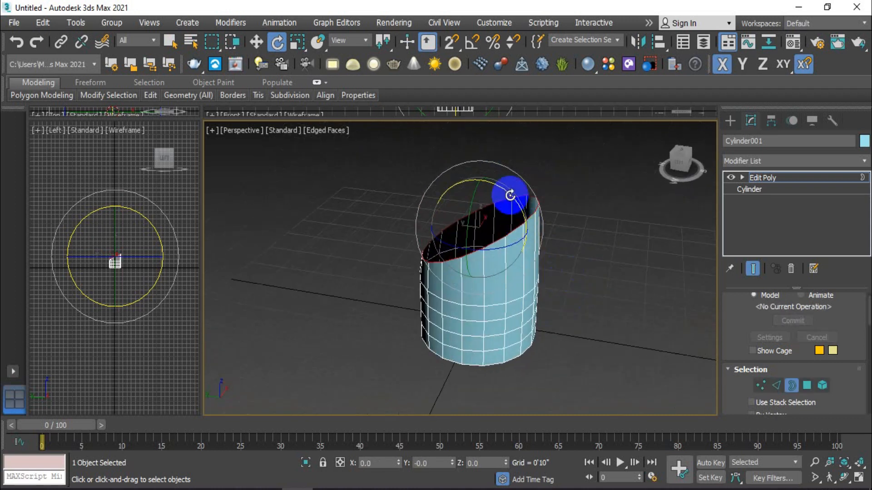
{"action": "left_click_drag", "start_coordinate": [500, 189], "coordinate": [527, 213]}
{"action": "left_click_drag", "start_coordinate": [473, 197], "coordinate": [467, 233]}
{"action": "middle_click_drag", "start_coordinate": [492, 254], "coordinate": [620, 231], "text": "alt"}
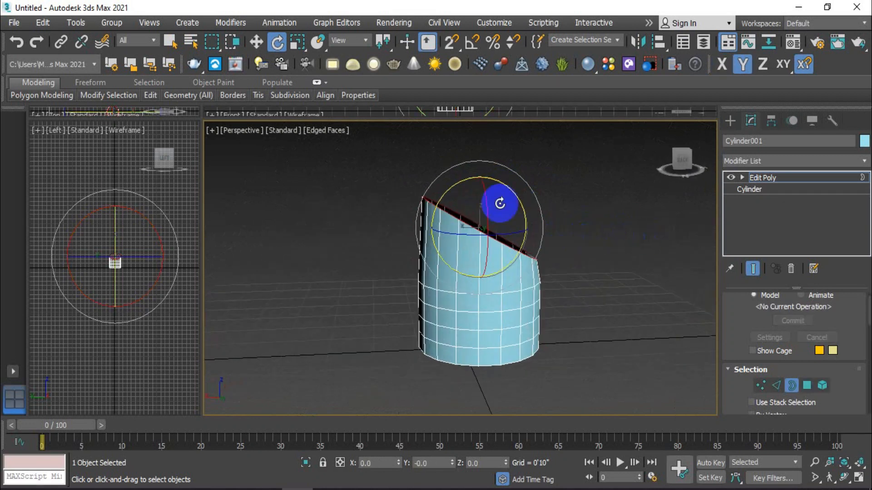
{"action": "left_click_drag", "start_coordinate": [461, 181], "coordinate": [436, 217]}
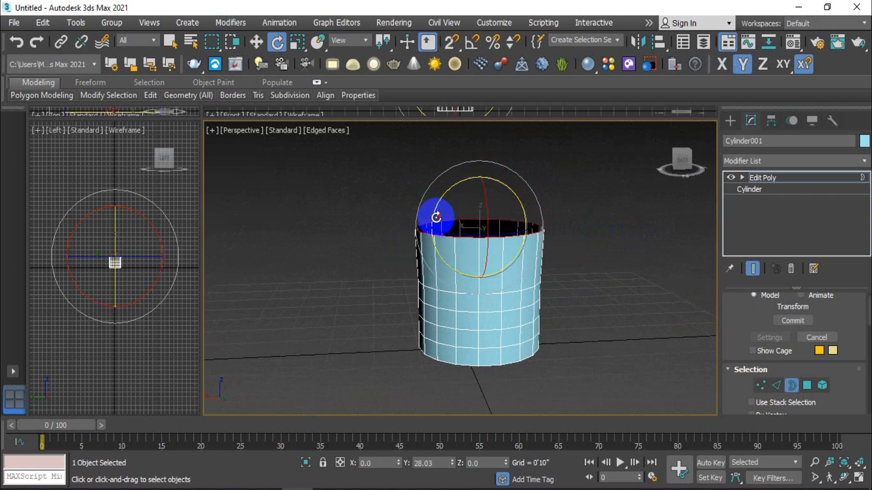
{"action": "middle_click_drag", "start_coordinate": [568, 218], "coordinate": [562, 244], "text": "alt"}
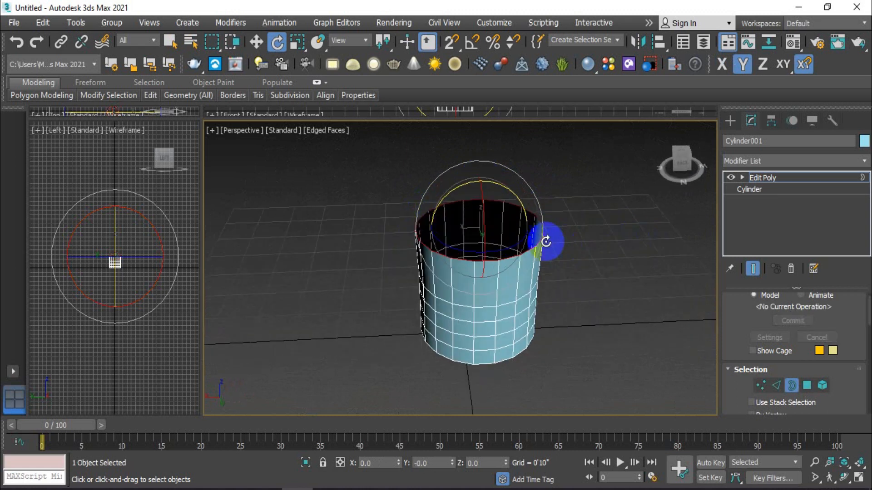
{"action": "left_click", "coordinate": [257, 97]}
{"action": "left_click", "coordinate": [170, 41]}
Apply a Shell modifier to the open cylinder on top of its Edit Poly modifier
{"action": "middle_click_drag", "start_coordinate": [617, 246], "coordinate": [606, 304], "text": "alt"}
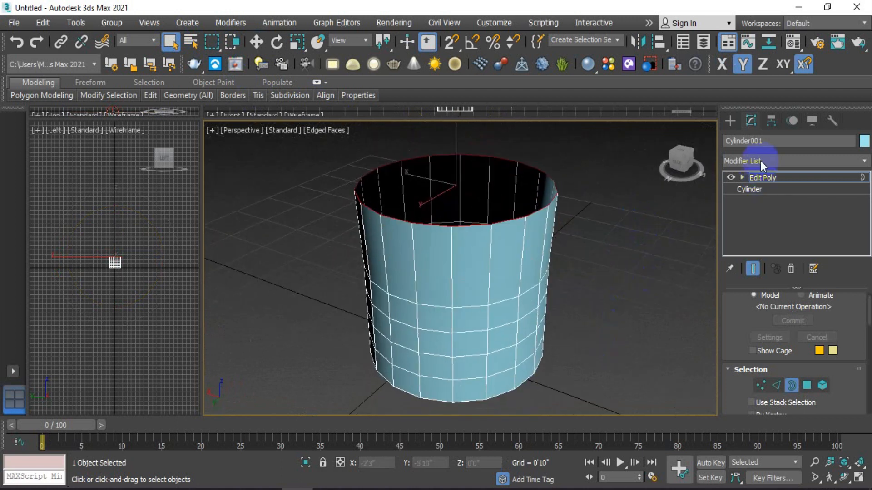
{"action": "left_click", "coordinate": [773, 161]}
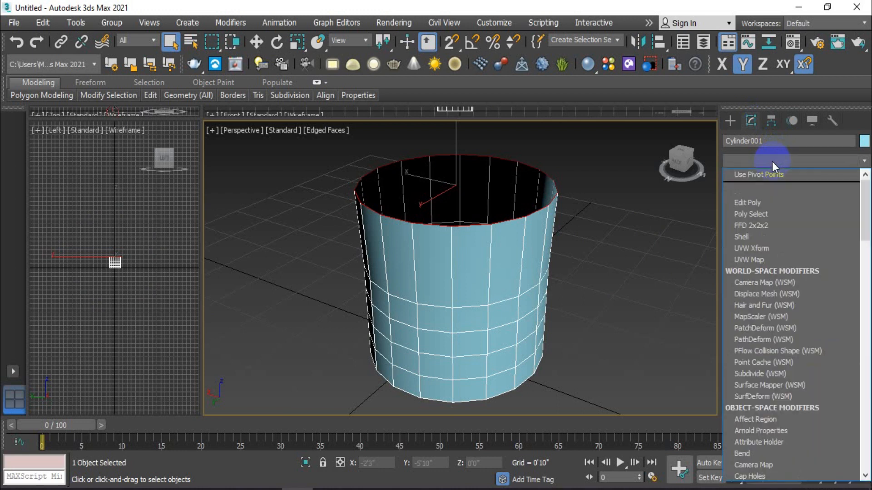
{"action": "scroll", "coordinate": [773, 350], "scroll_direction": "down", "scroll_amount": 6}
{"action": "scroll", "coordinate": [769, 350], "scroll_direction": "down", "scroll_amount": 12}
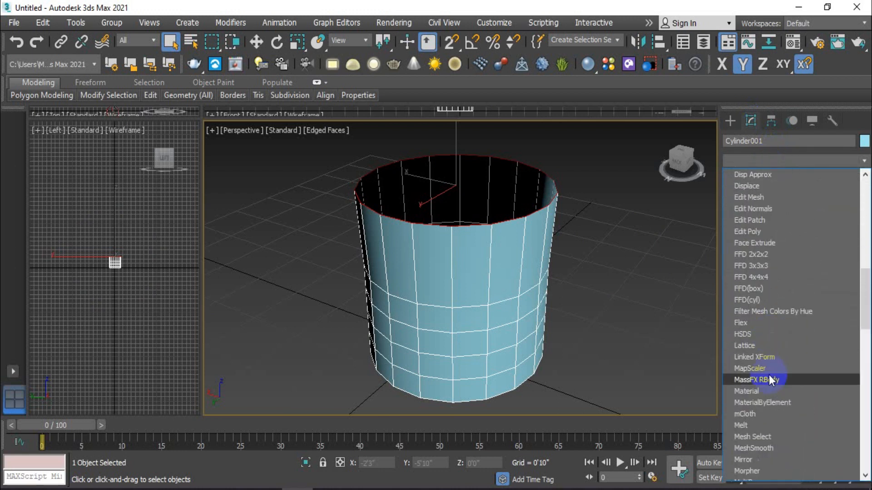
{"action": "scroll", "coordinate": [762, 407], "scroll_direction": "down", "scroll_amount": 5}
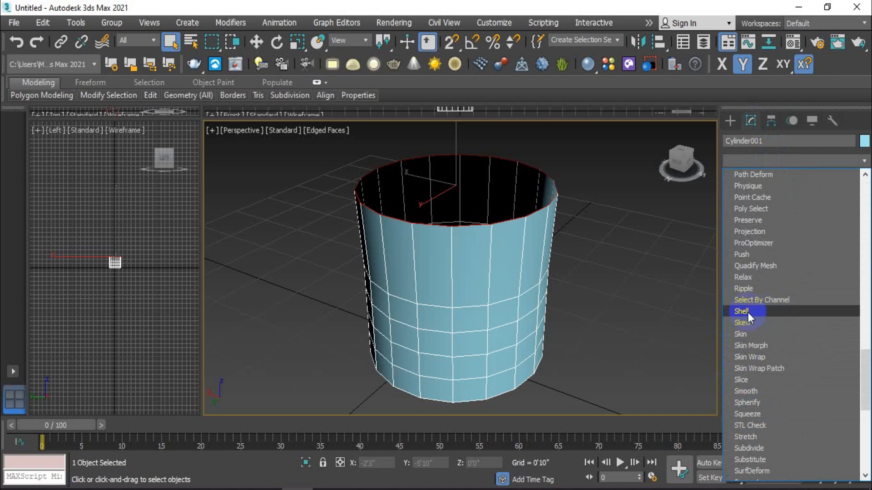
{"action": "left_click", "coordinate": [763, 313]}
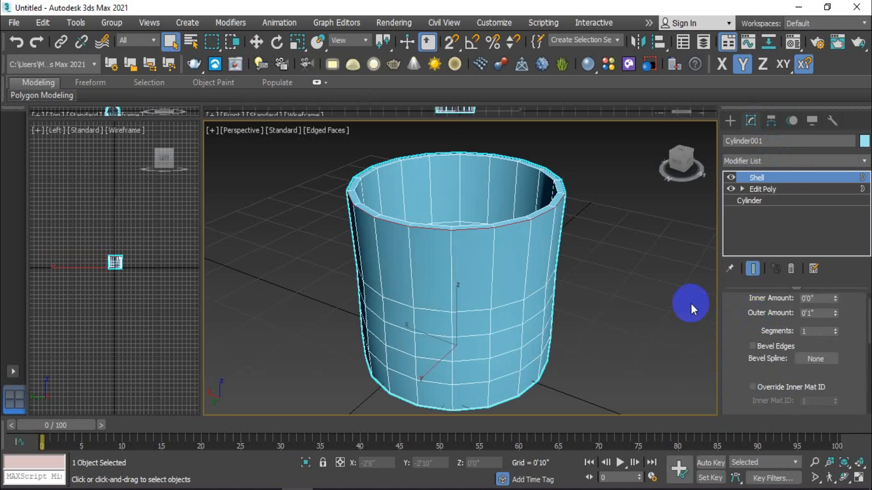
Examine the thickened rim and inner walls of the shelled cylinder from above
{"action": "scroll", "coordinate": [625, 277], "scroll_direction": "down", "scroll_amount": 3}
{"action": "middle_click_drag", "start_coordinate": [621, 271], "coordinate": [638, 299], "text": "alt"}
{"action": "scroll", "coordinate": [594, 232], "scroll_direction": "up", "scroll_amount": 2}
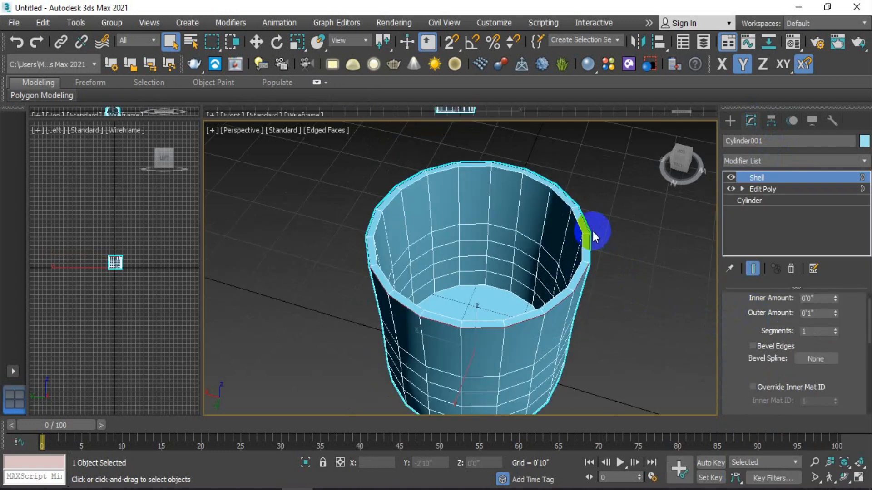
{"action": "scroll", "coordinate": [579, 220], "scroll_direction": "up", "scroll_amount": 2}
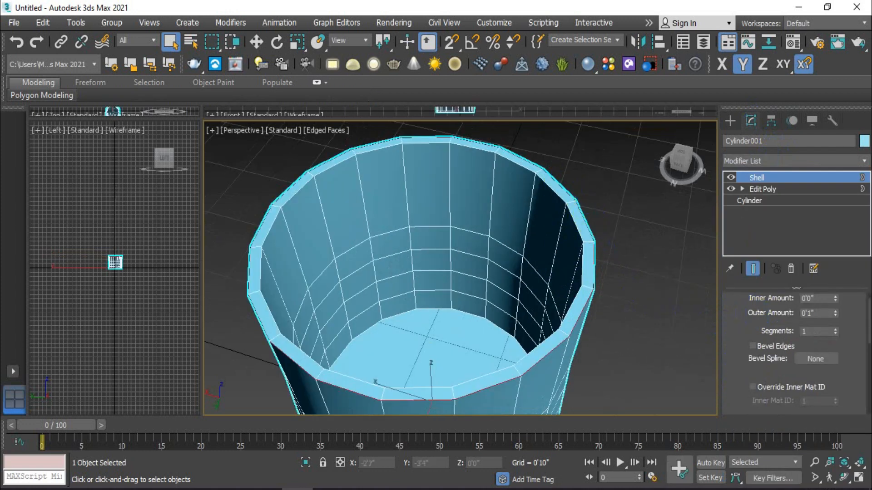
{"action": "scroll", "coordinate": [862, 350], "scroll_direction": "up", "scroll_amount": 1}
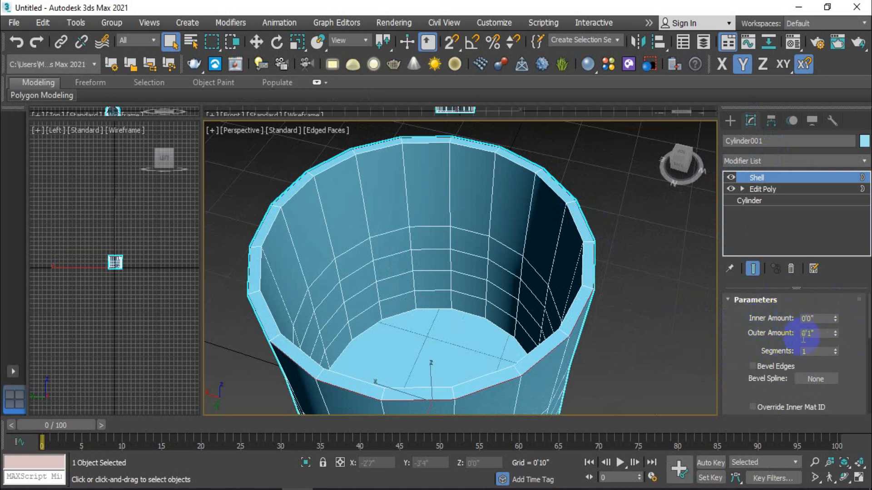
{"action": "scroll", "coordinate": [650, 306], "scroll_direction": "down", "scroll_amount": 2}
{"action": "scroll", "coordinate": [647, 301], "scroll_direction": "down", "scroll_amount": 1}
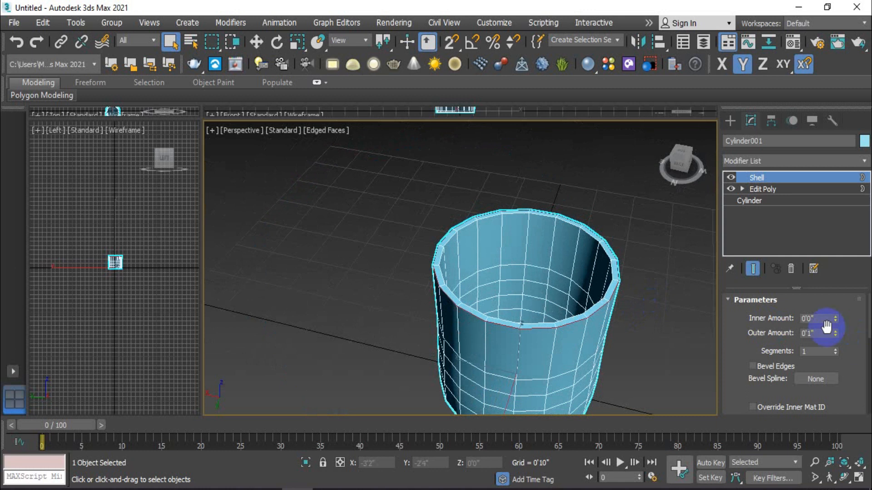
Try the Shell's inner amount and reduce its outer amount to 0'0" for a thinner wall
{"action": "left_click_drag", "start_coordinate": [836, 318], "coordinate": [830, 298]}
{"action": "scroll", "coordinate": [615, 276], "scroll_direction": "up", "scroll_amount": 2}
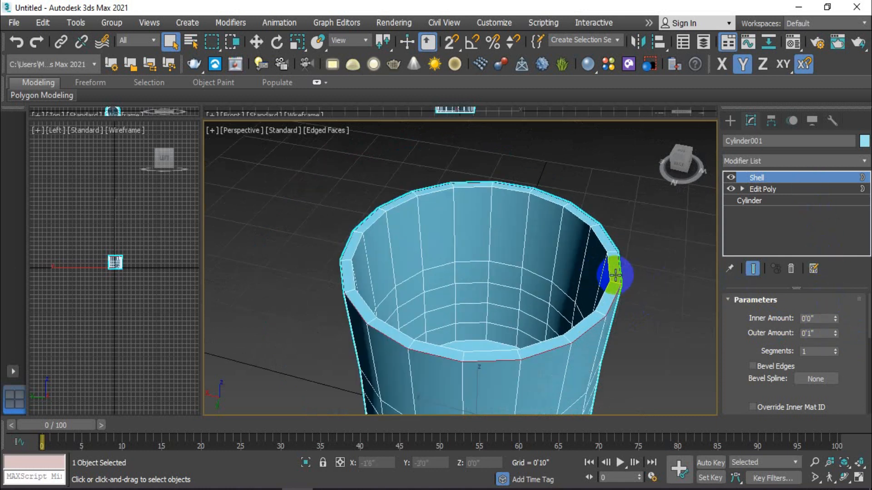
{"action": "middle_click_drag", "start_coordinate": [616, 271], "coordinate": [621, 288], "text": "alt"}
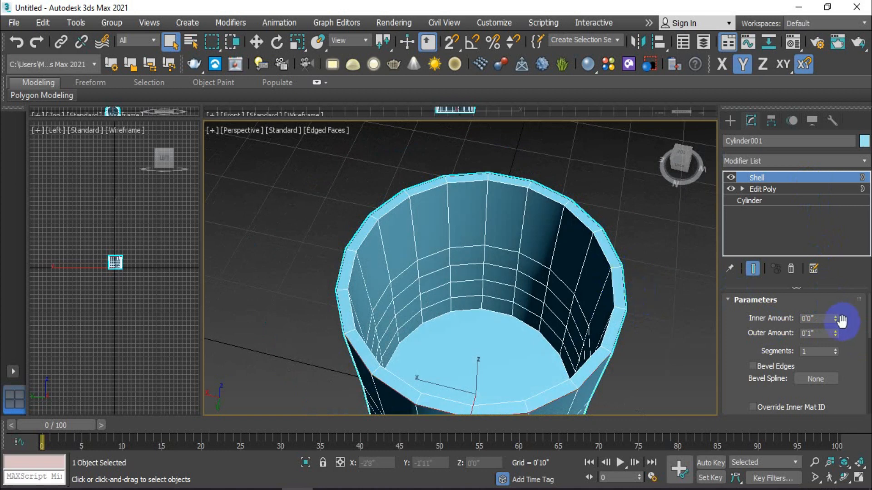
{"action": "left_click_drag", "start_coordinate": [834, 315], "coordinate": [834, 367]}
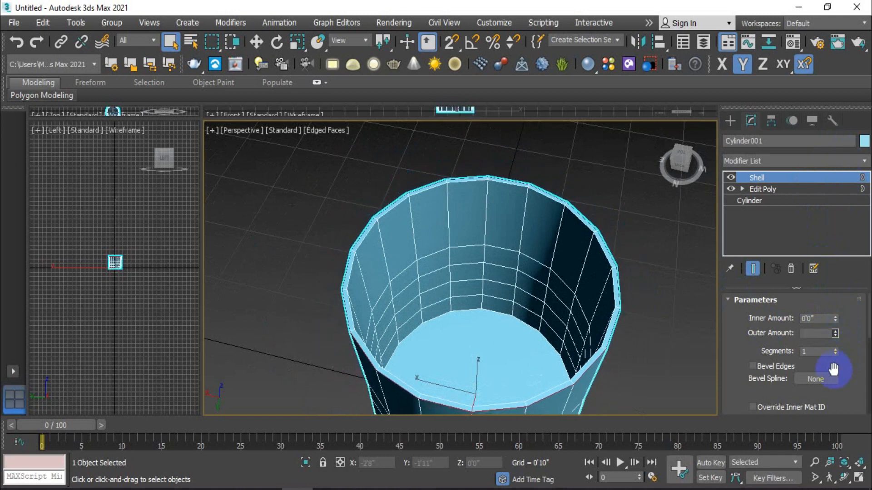
Increase the Shell's inner amount slightly so the wall thickens inward
{"action": "scroll", "coordinate": [577, 366], "scroll_direction": "up", "scroll_amount": 3}
{"action": "middle_click_drag", "start_coordinate": [576, 366], "coordinate": [621, 355], "text": "alt"}
{"action": "scroll", "coordinate": [606, 355], "scroll_direction": "down", "scroll_amount": 4}
{"action": "scroll", "coordinate": [616, 305], "scroll_direction": "up", "scroll_amount": 3}
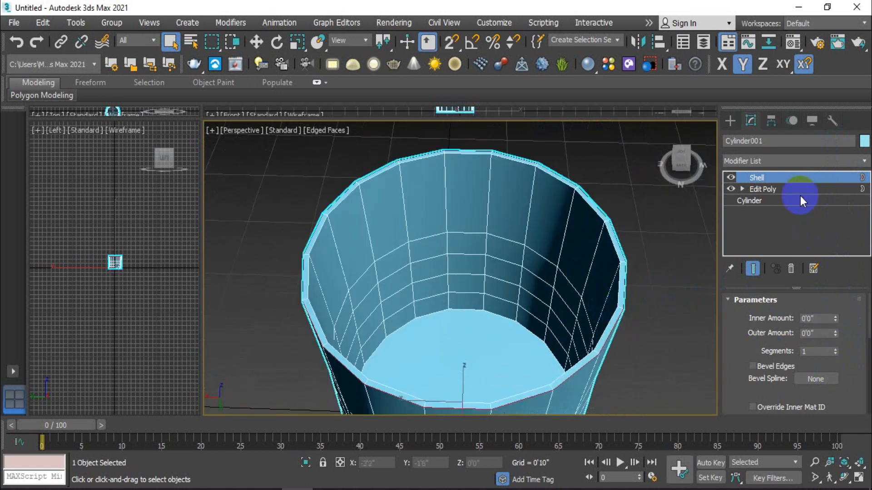
{"action": "left_click_drag", "start_coordinate": [835, 318], "coordinate": [841, 273]}
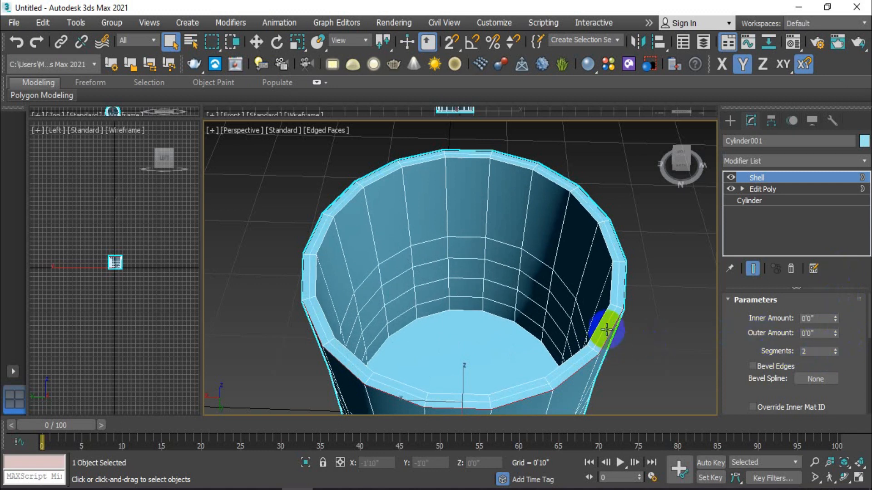
Try up to 5 segments across the Shell's thickness and return the setting to 1
{"action": "scroll", "coordinate": [606, 331], "scroll_direction": "up", "scroll_amount": 2}
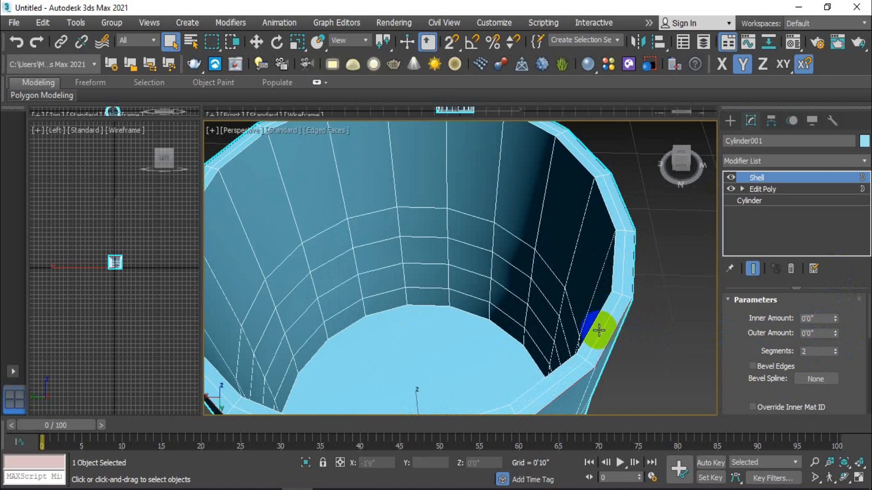
{"action": "left_click", "coordinate": [834, 349]}
{"action": "left_click", "coordinate": [834, 349]}
{"action": "left_click", "coordinate": [835, 349]}
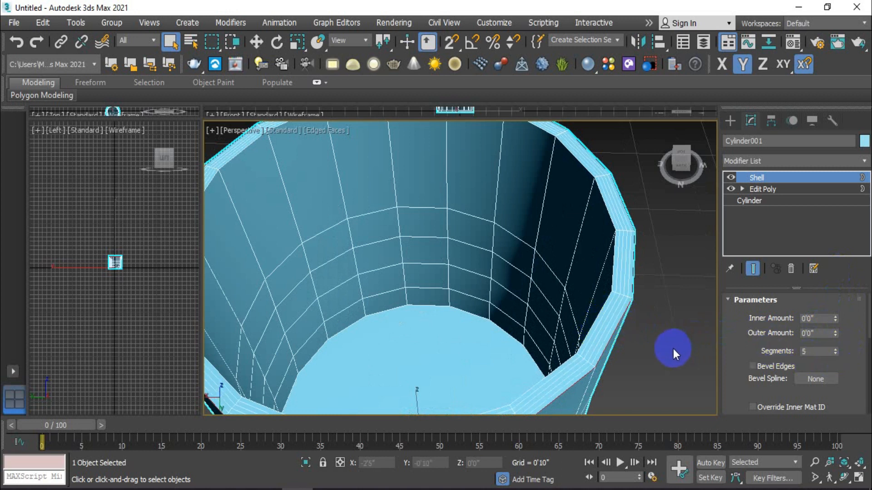
{"action": "left_click", "coordinate": [835, 354]}
{"action": "left_click", "coordinate": [835, 354]}
{"action": "left_click", "coordinate": [835, 354]}
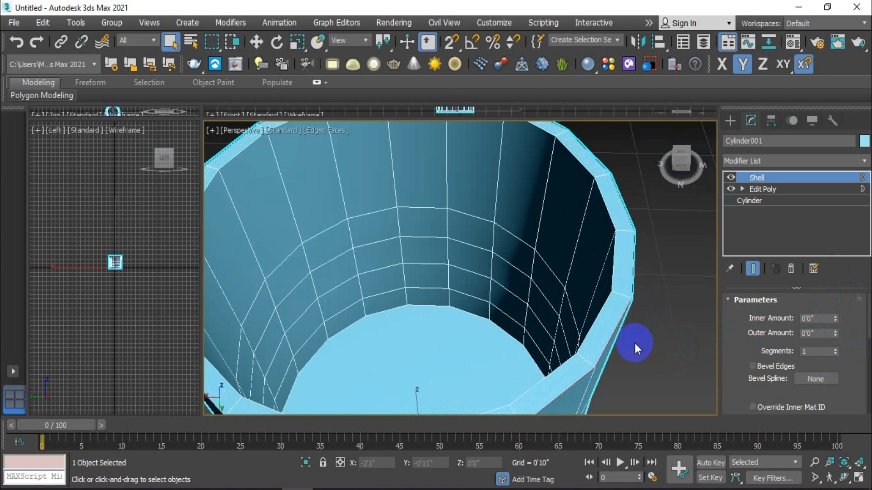
Raise the Shell's outer amount to about 0'1" and check the thicker wall
{"action": "scroll", "coordinate": [635, 343], "scroll_direction": "down", "scroll_amount": 5}
{"action": "left_click_drag", "start_coordinate": [836, 332], "coordinate": [835, 276]}
{"action": "scroll", "coordinate": [677, 295], "scroll_direction": "down", "scroll_amount": 5}
{"action": "middle_click_drag", "start_coordinate": [665, 308], "coordinate": [637, 273], "text": "alt"}
{"action": "scroll", "coordinate": [654, 302], "scroll_direction": "up", "scroll_amount": 5}
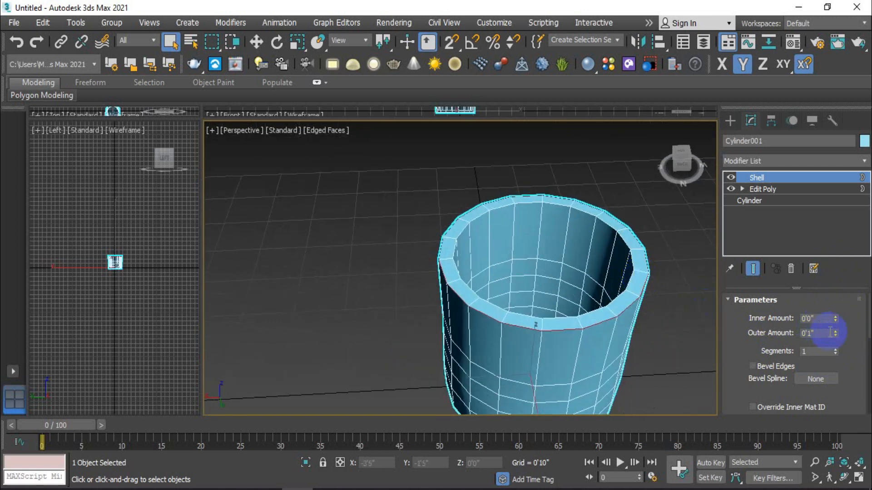
Lower the Shell's outer amount to 0'0" to give the cylinder a thin wall
{"action": "left_click_drag", "start_coordinate": [835, 338], "coordinate": [853, 436]}
{"action": "scroll", "coordinate": [665, 348], "scroll_direction": "down", "scroll_amount": 4}
{"action": "middle_click_drag", "start_coordinate": [666, 351], "coordinate": [608, 295]}
{"action": "scroll", "coordinate": [594, 298], "scroll_direction": "up", "scroll_amount": 4}
{"action": "scroll", "coordinate": [599, 293], "scroll_direction": "up", "scroll_amount": 4}
{"action": "scroll", "coordinate": [606, 261], "scroll_direction": "down", "scroll_amount": 4}
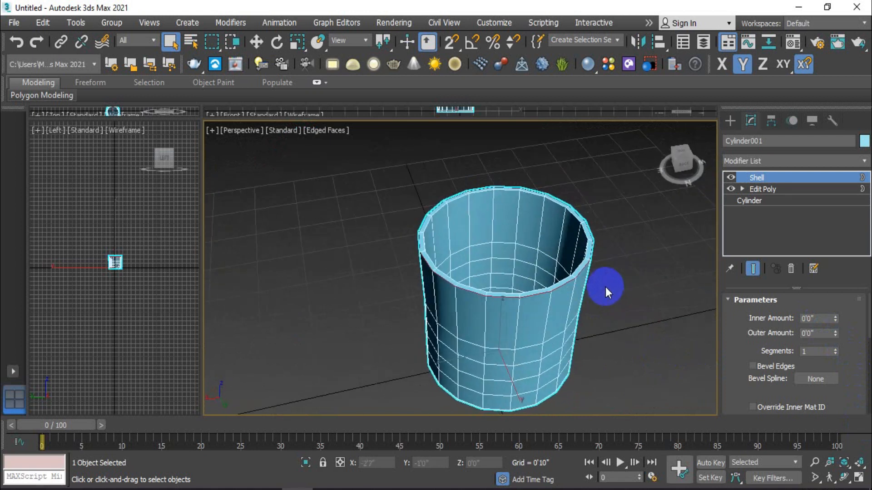
Inspect the thin-walled cylinder's rim, interior and outer walls from several angles
{"action": "scroll", "coordinate": [530, 325], "scroll_direction": "up", "scroll_amount": 3}
{"action": "scroll", "coordinate": [529, 331], "scroll_direction": "down", "scroll_amount": 3}
{"action": "middle_click_drag", "start_coordinate": [529, 331], "coordinate": [521, 308]}
{"action": "middle_click_drag", "start_coordinate": [540, 314], "coordinate": [544, 293], "text": "alt"}
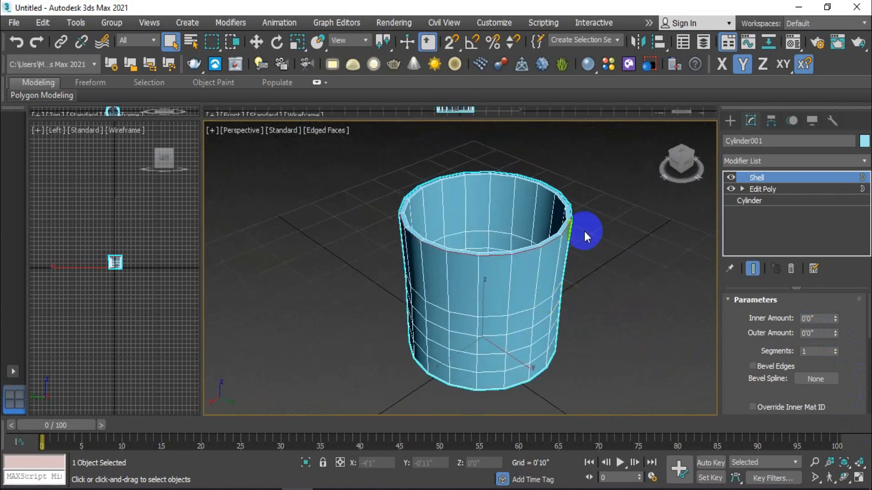
{"action": "scroll", "coordinate": [568, 207], "scroll_direction": "up", "scroll_amount": 3}
{"action": "middle_click_drag", "start_coordinate": [598, 226], "coordinate": [562, 237], "text": "alt"}
{"action": "scroll", "coordinate": [590, 293], "scroll_direction": "down", "scroll_amount": 3}
{"action": "middle_click_drag", "start_coordinate": [590, 293], "coordinate": [572, 302], "text": "alt"}
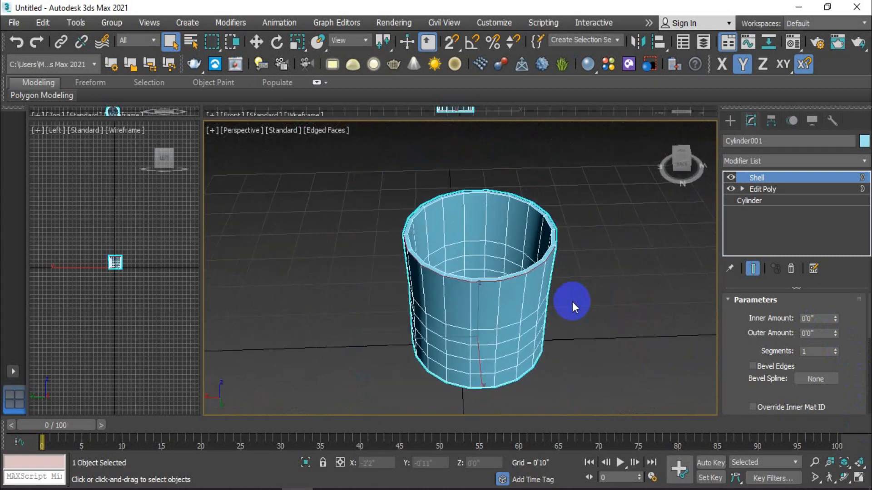